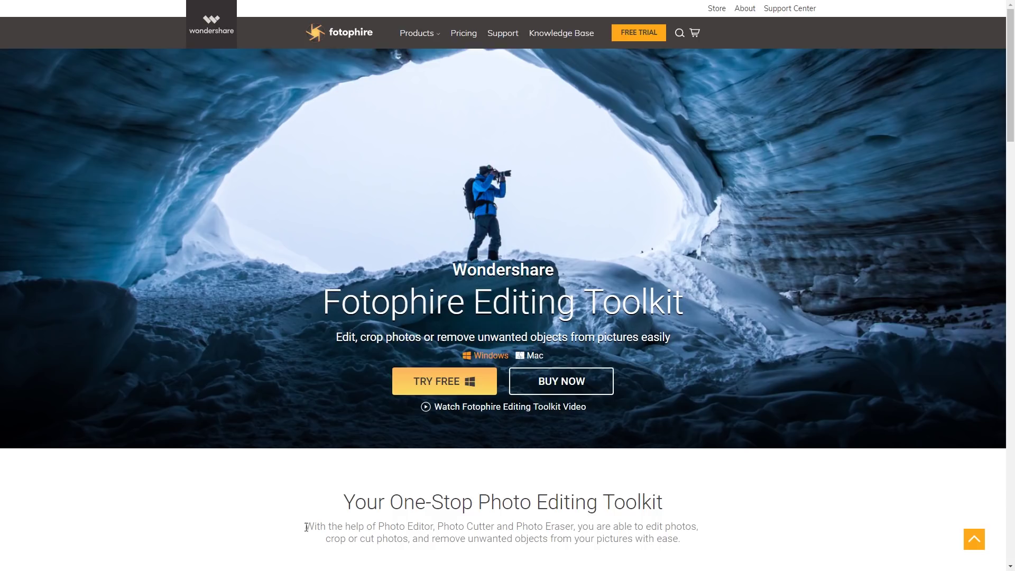
Step: Download and keep a second Fotophire setup file from TRY FREE, then bring up the Start menu
key(F11)
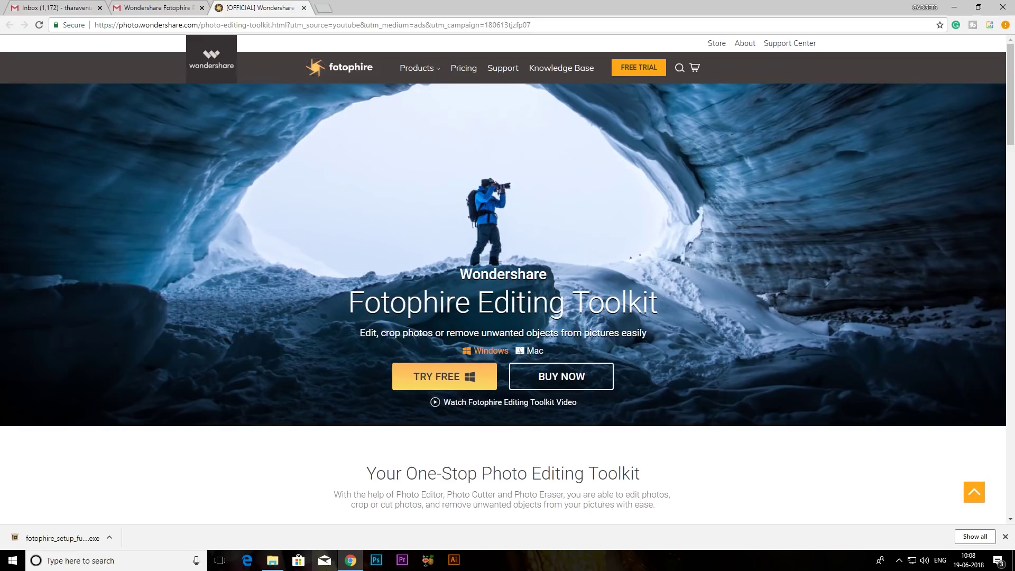
click(442, 378)
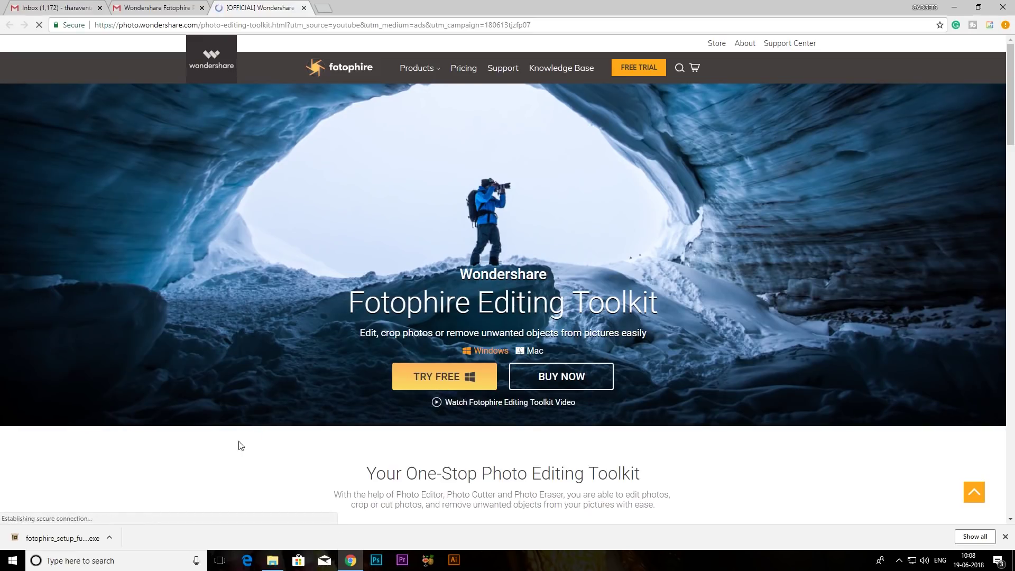
click(203, 537)
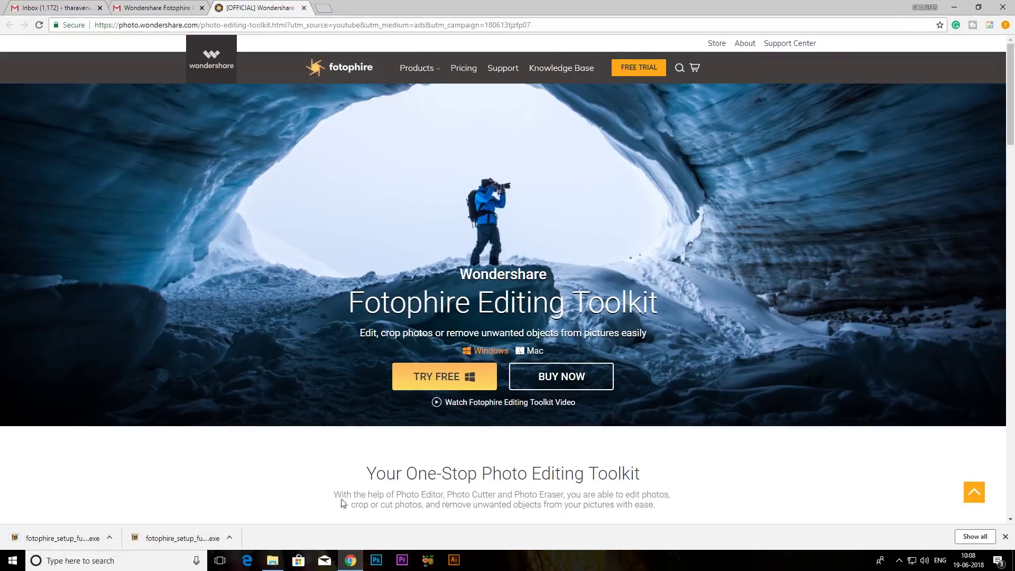
click(7, 565)
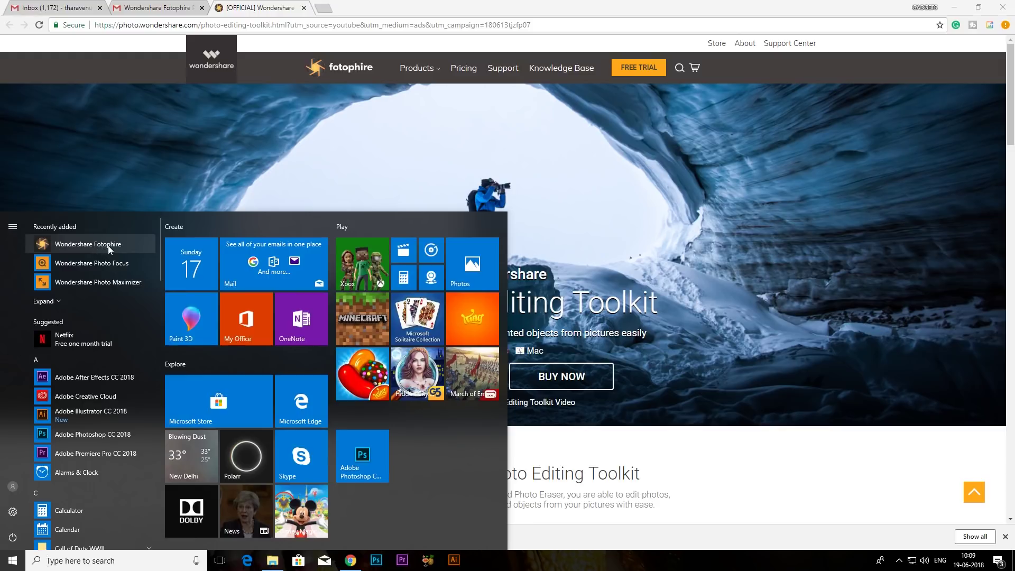
Step: Launch Wondershare Fotophire from the Start menu and run its Photo Editor
click(108, 245)
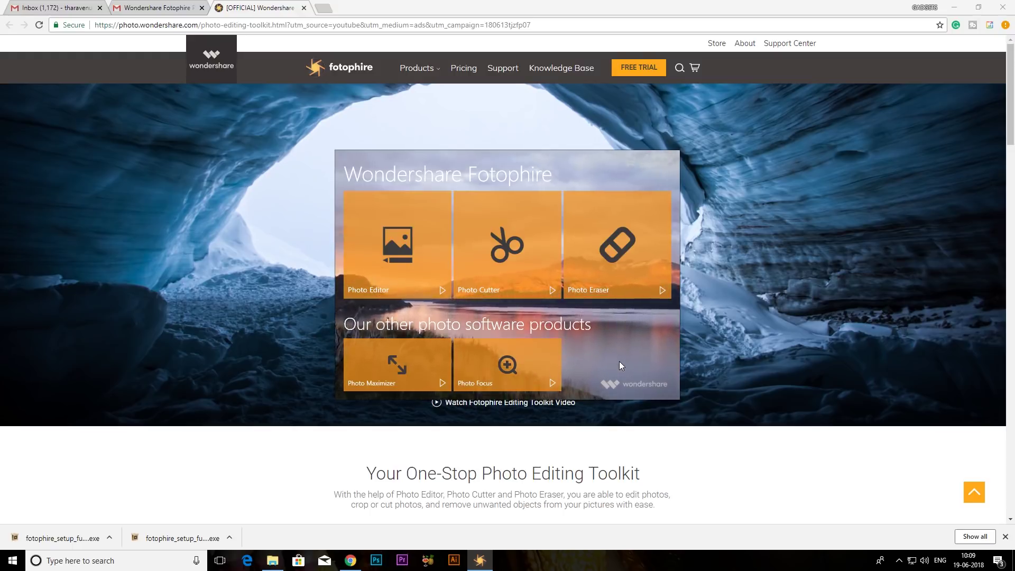
click(386, 250)
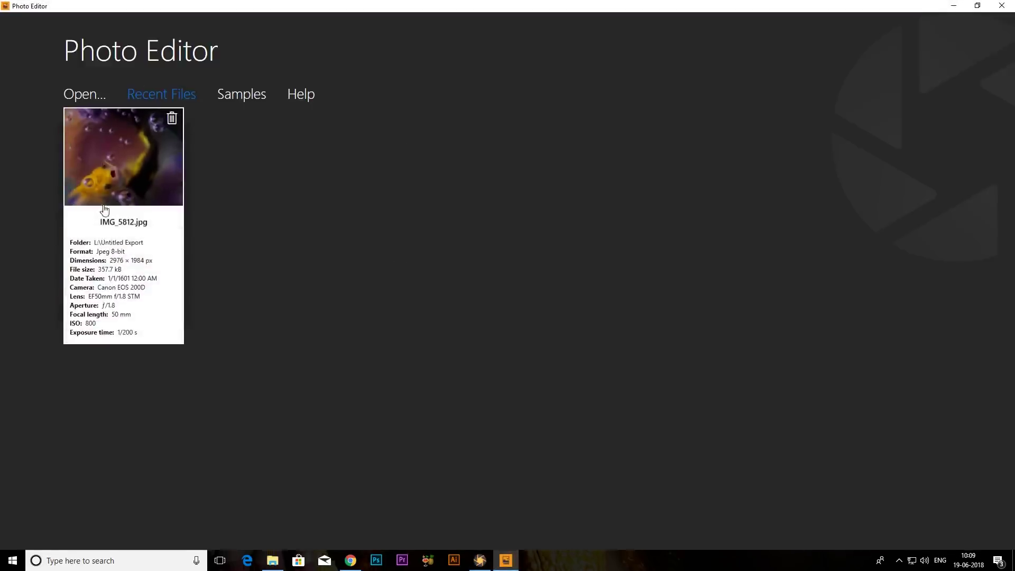
Step: Open IMG_5812.jpg and try the Nocturnal, Lomo and Holiday effects on it
click(129, 160)
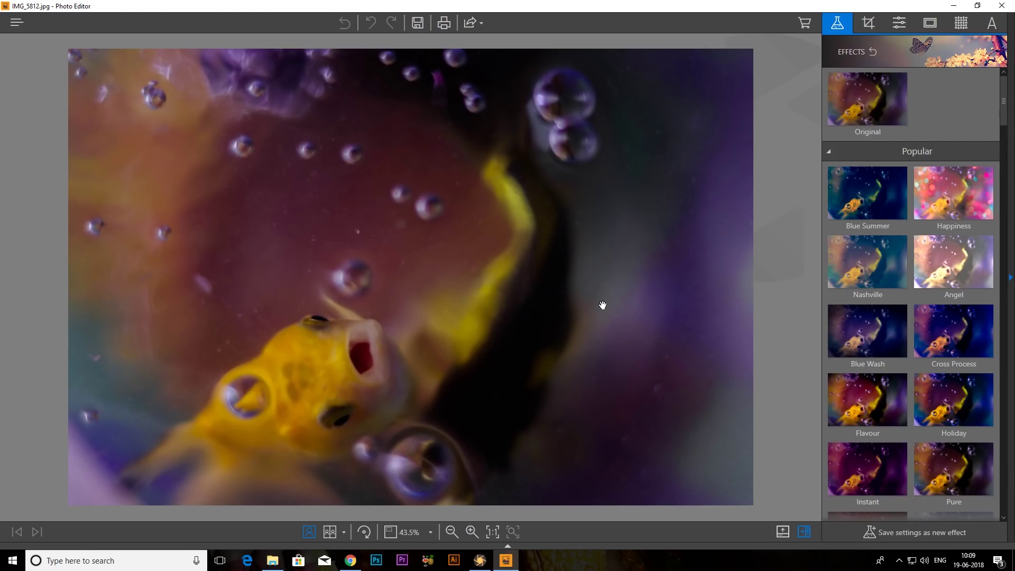
scroll(603, 305, down, 2)
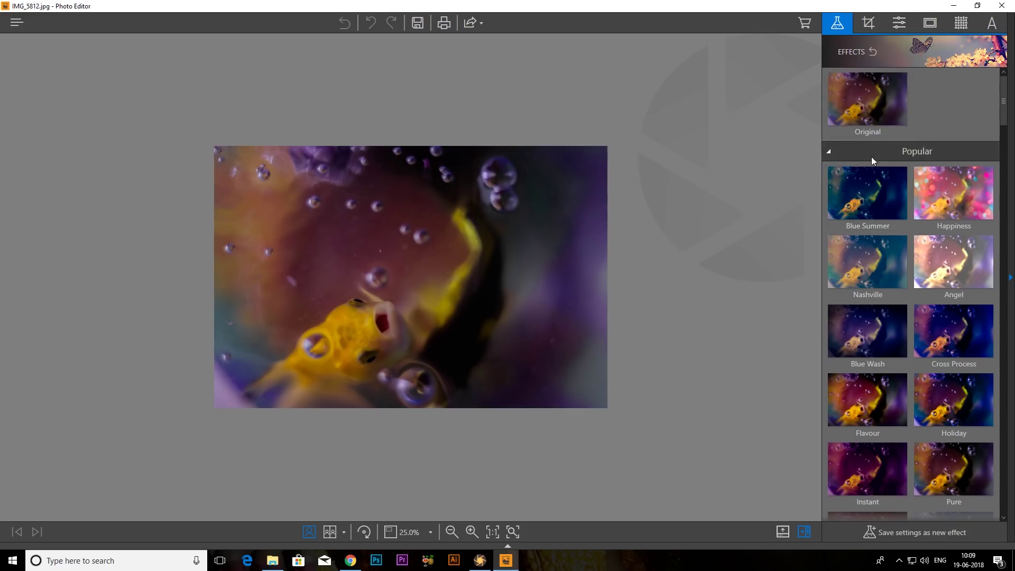
scroll(926, 476, down, 6)
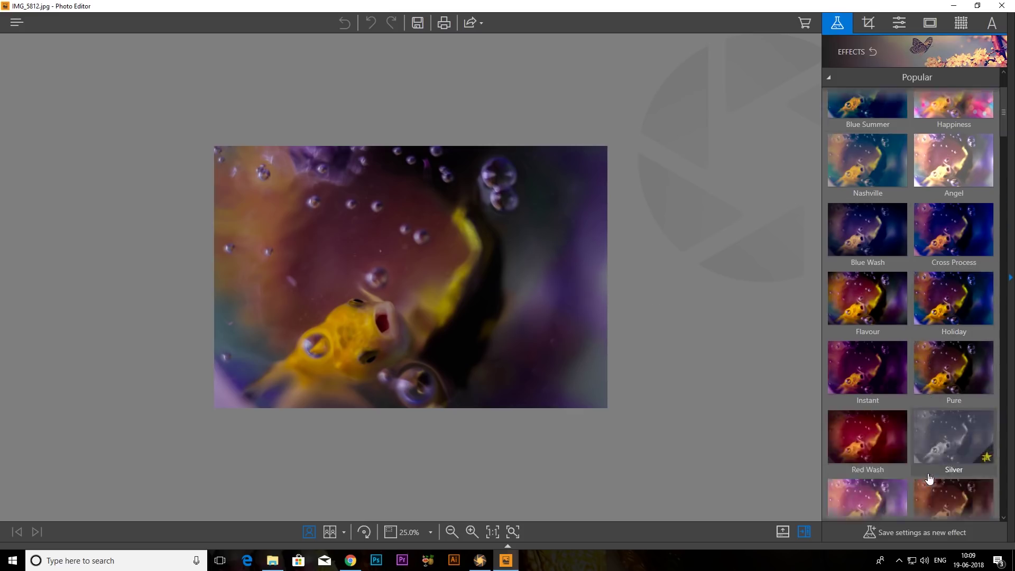
scroll(925, 500, down, 7)
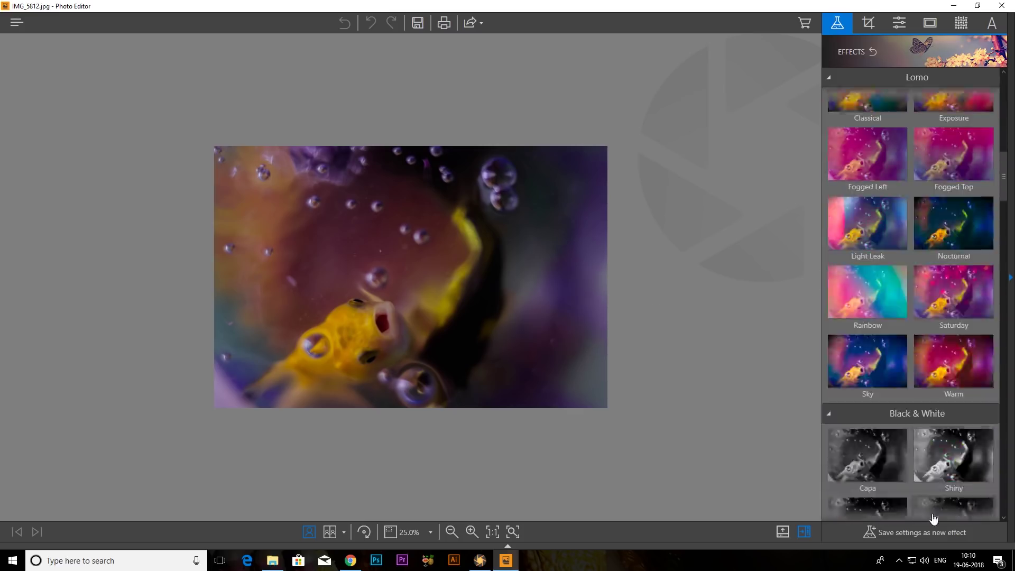
scroll(936, 503, up, 3)
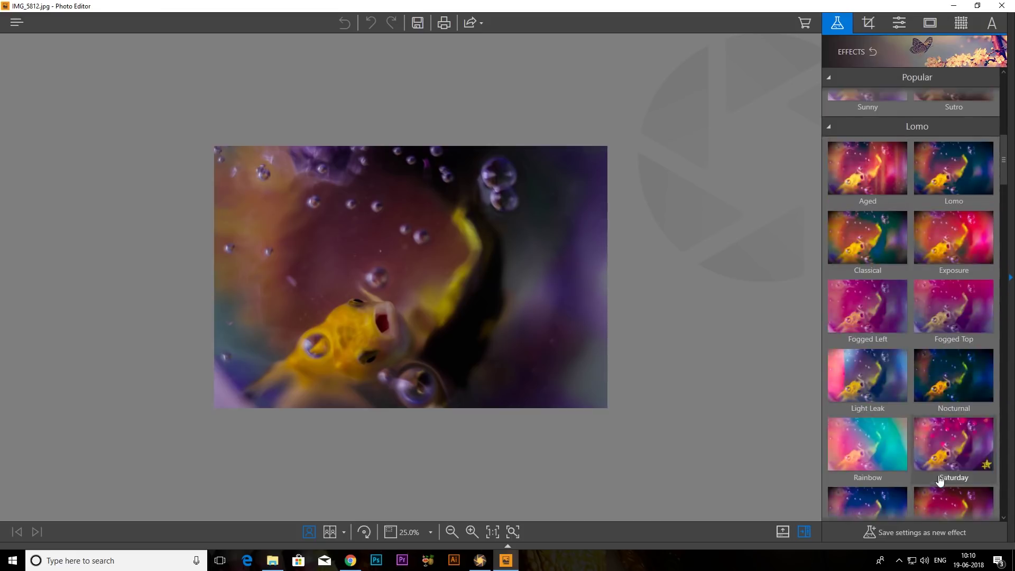
click(959, 385)
scroll(933, 380, up, 3)
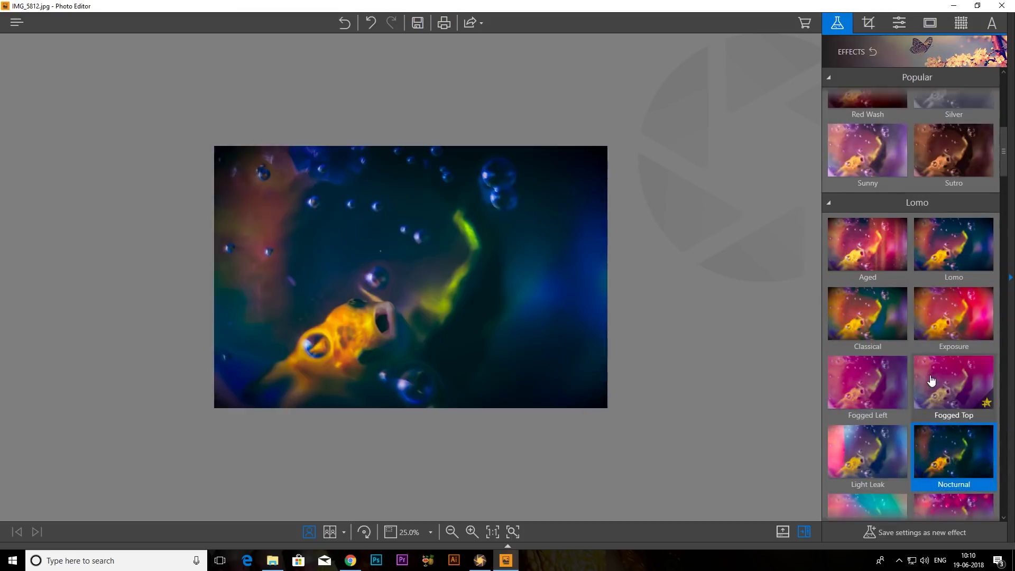
click(947, 263)
scroll(947, 263, up, 10)
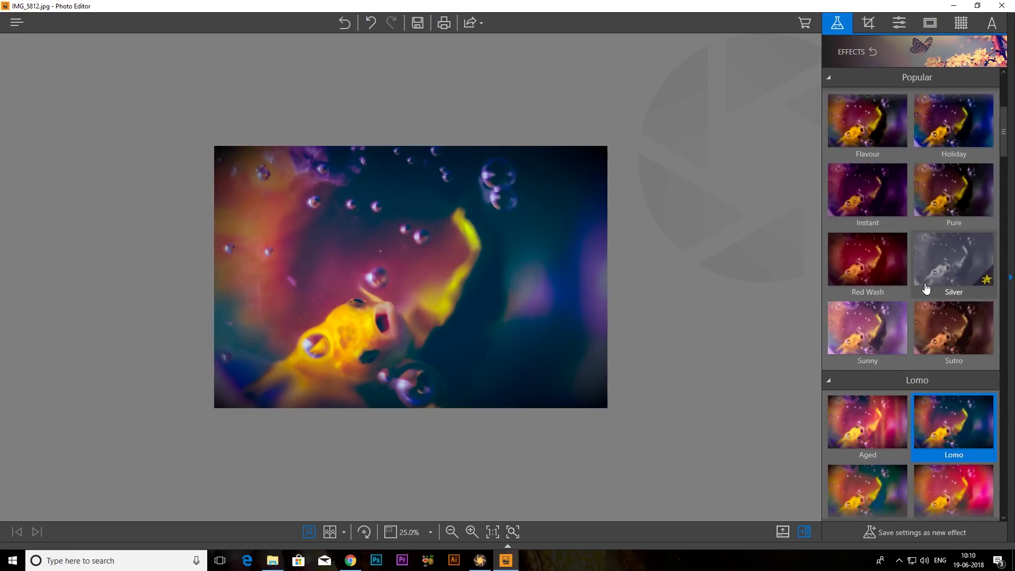
click(977, 240)
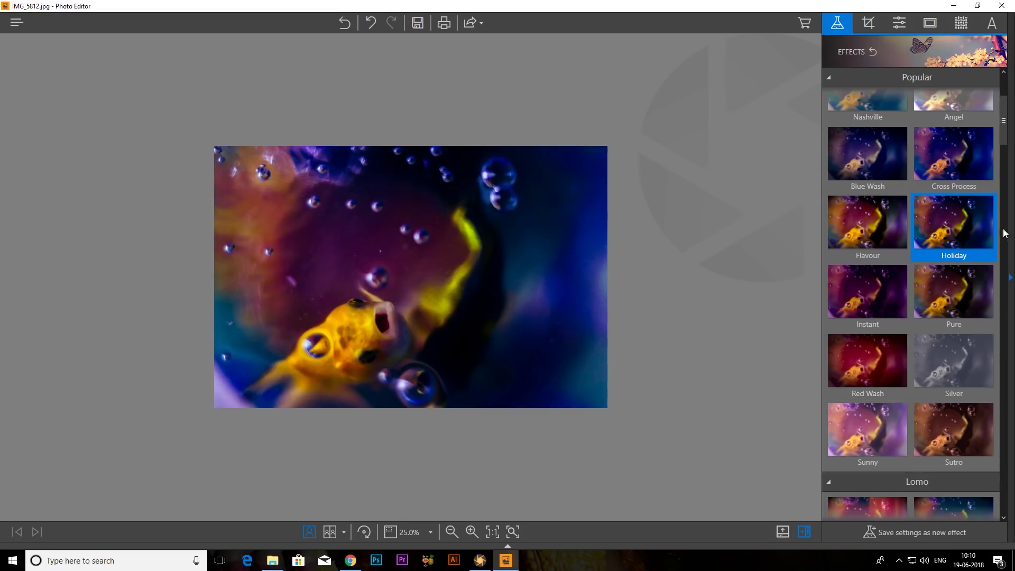
Step: Try Flavour, Blue Wash, Nashville and Happiness, then settle on the Cross Process effect
scroll(935, 233, up, 7)
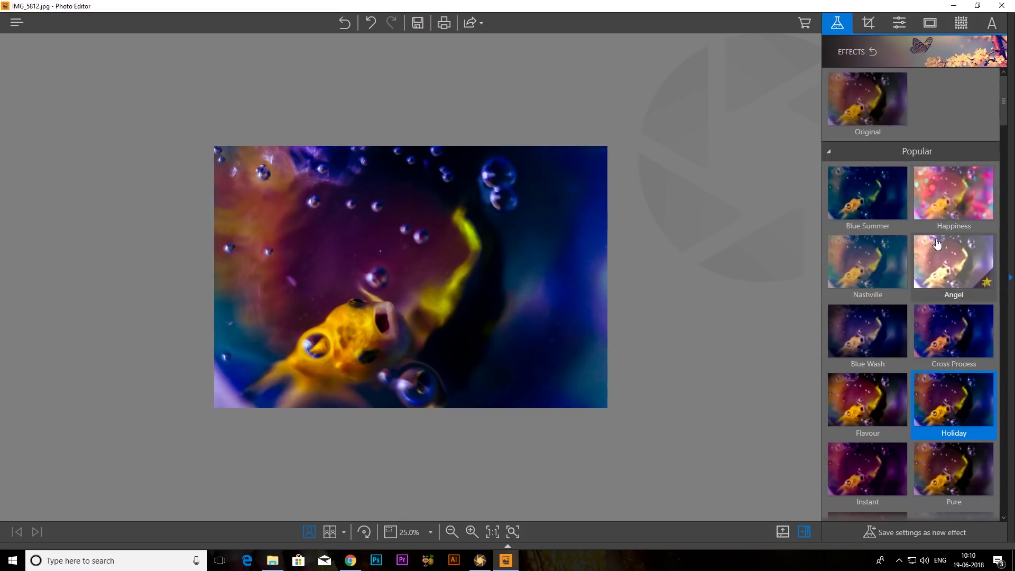
click(890, 415)
click(946, 338)
click(847, 326)
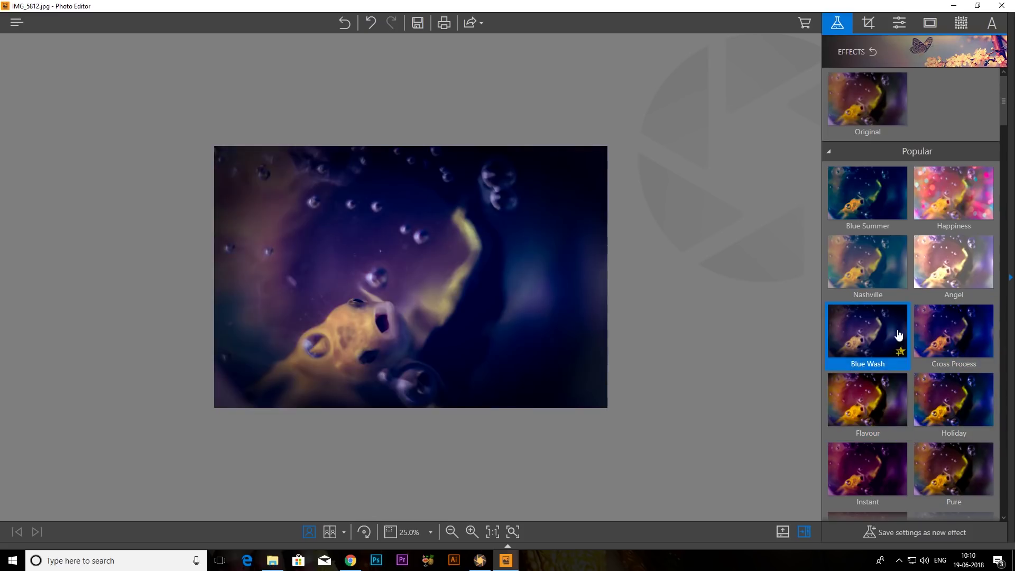
click(867, 261)
click(950, 200)
click(984, 340)
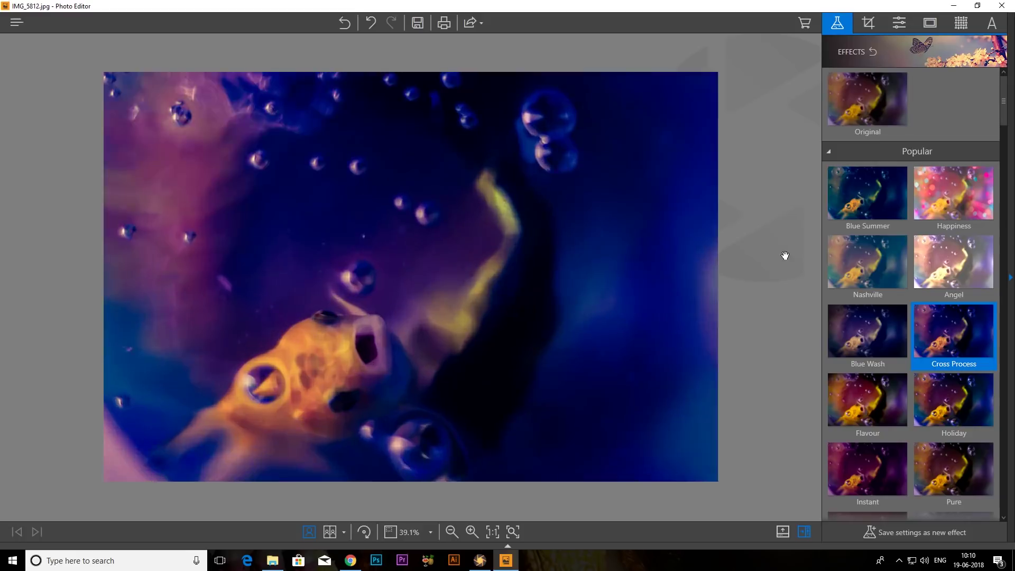
click(868, 23)
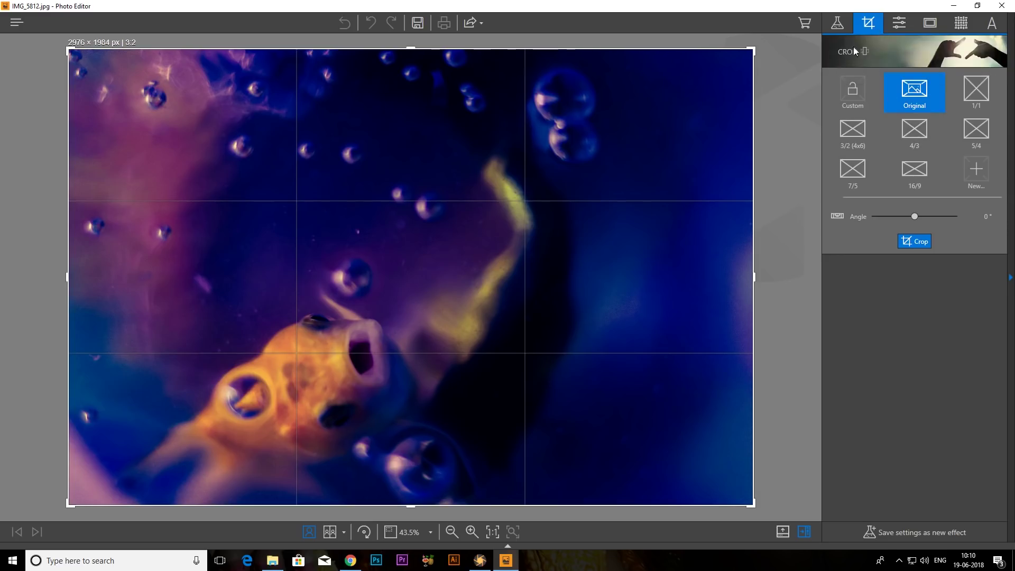
Step: Lower Brightness to -3% in Adjustments and expand the Color Balance section
click(904, 23)
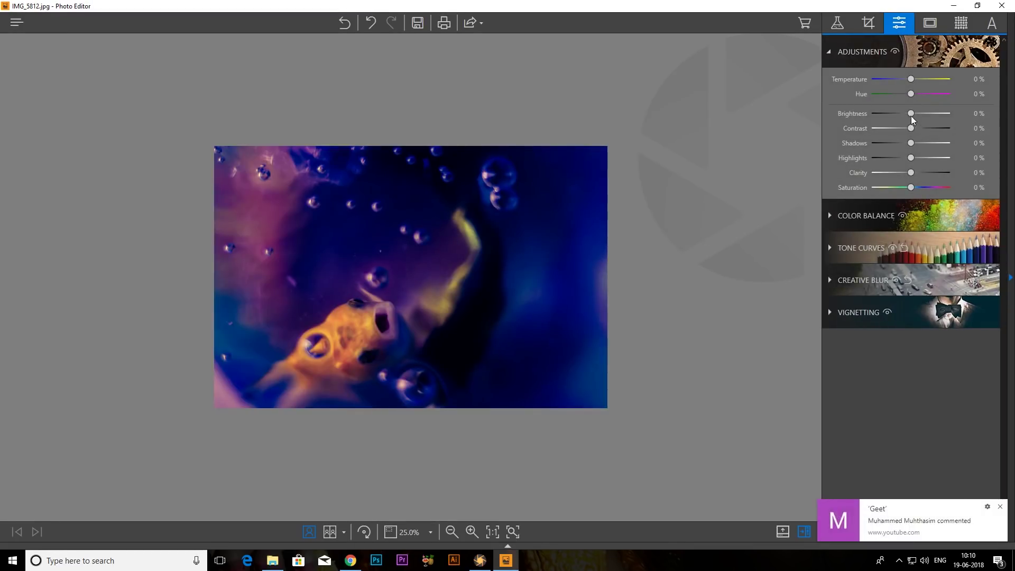
mouse_move(893, 113)
mouse_down()
mouse_move(921, 113)
mouse_move(903, 112)
mouse_move(911, 112)
mouse_up()
click(827, 217)
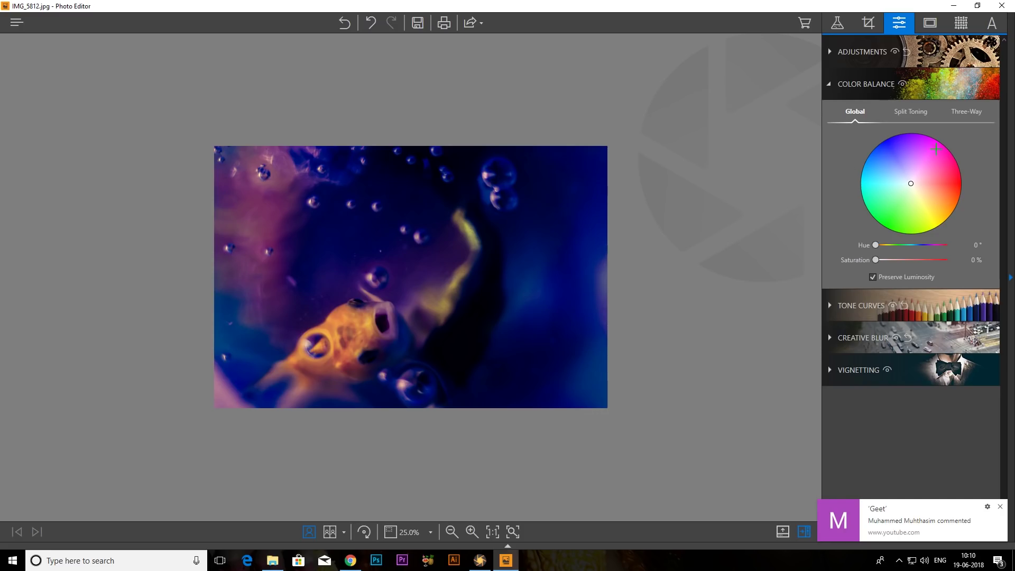
Step: Drag a point on the RGB tone curve and look through the Creative Blur and Vignetting sections
click(826, 303)
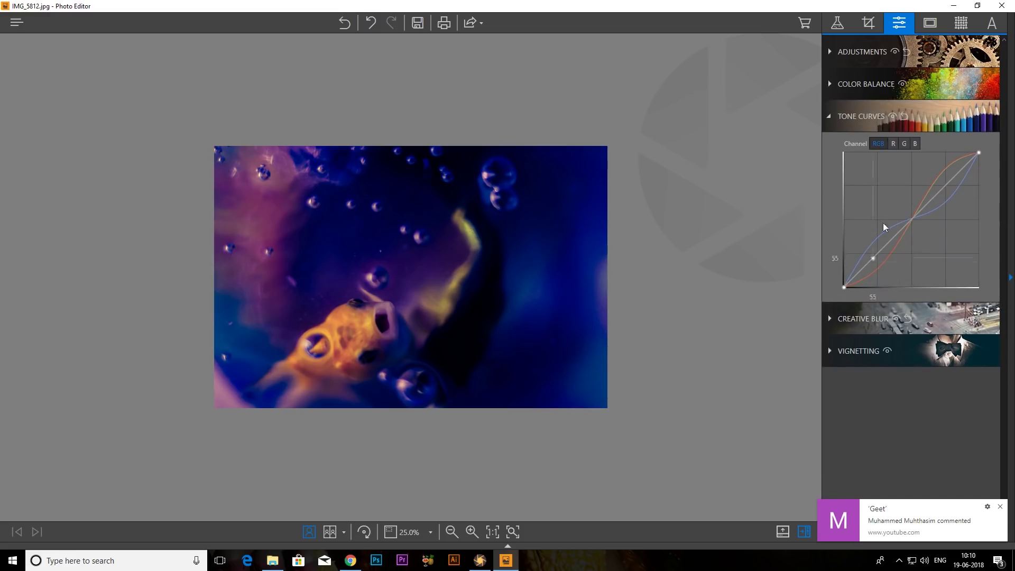
drag(869, 263, 909, 218)
click(829, 319)
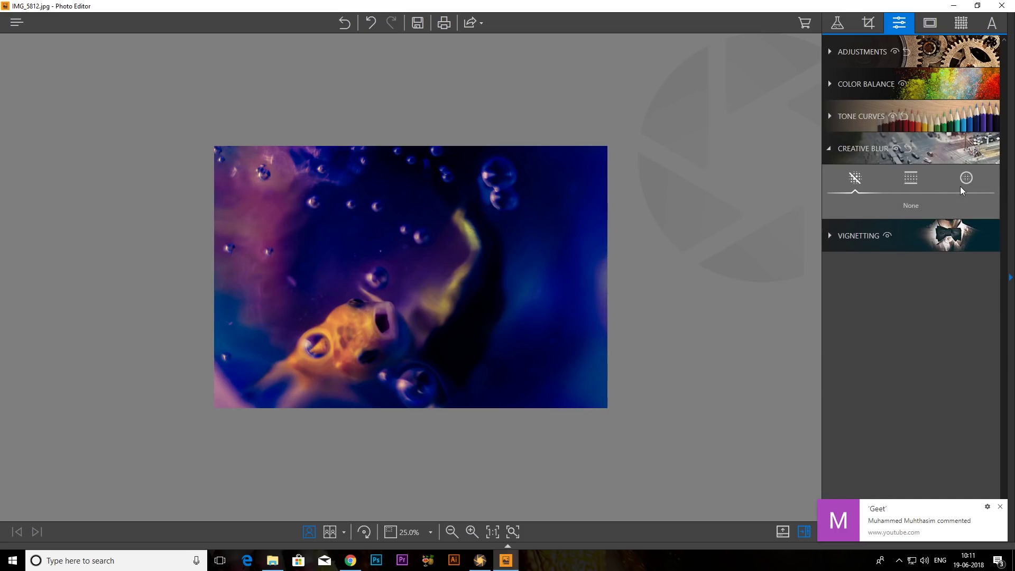
click(829, 236)
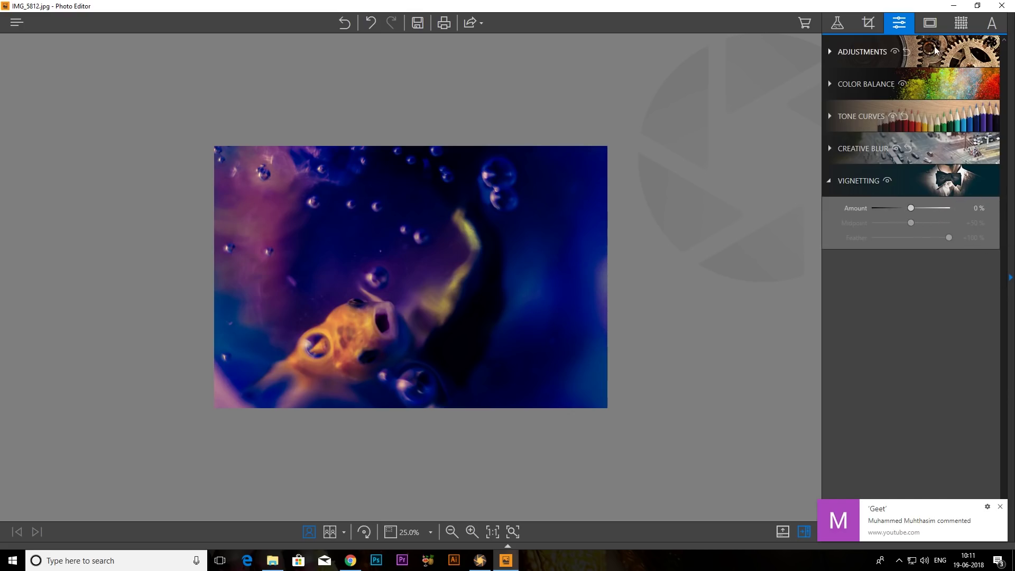
click(837, 22)
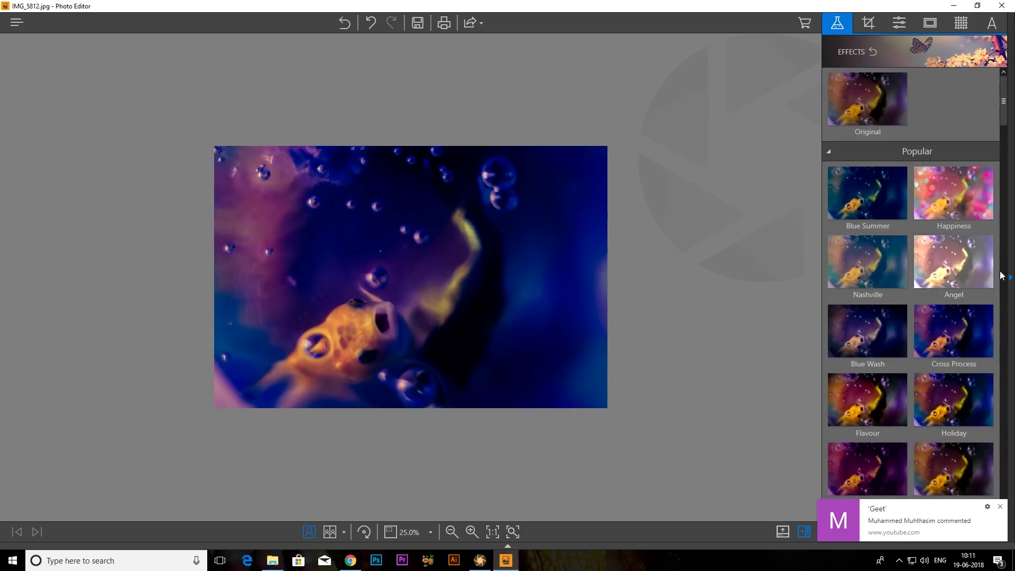
click(898, 27)
Step: Give the goldfish photo a red-brown wooden Classic frame after trying grey and beige frames
click(919, 25)
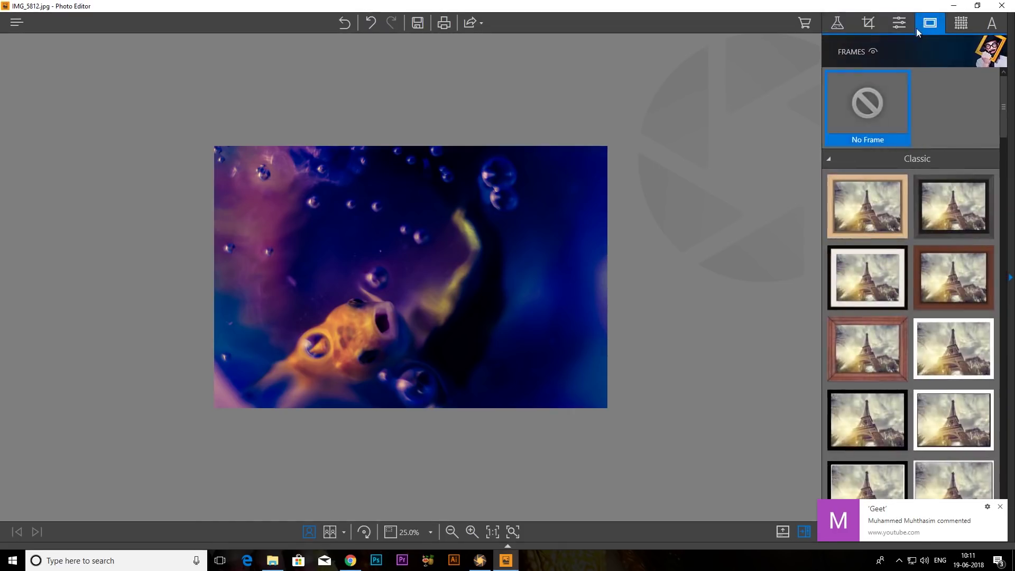
click(946, 211)
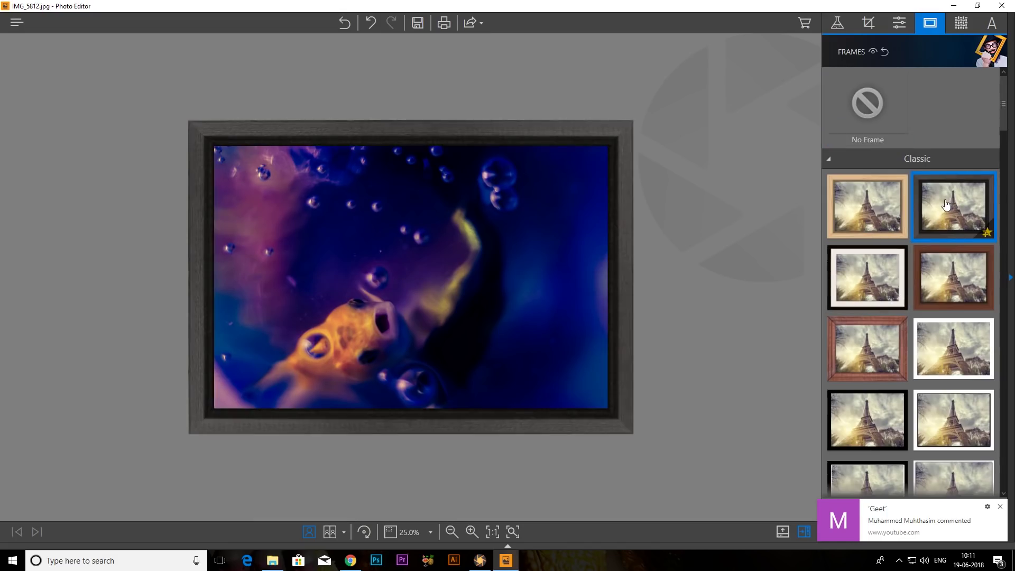
click(874, 214)
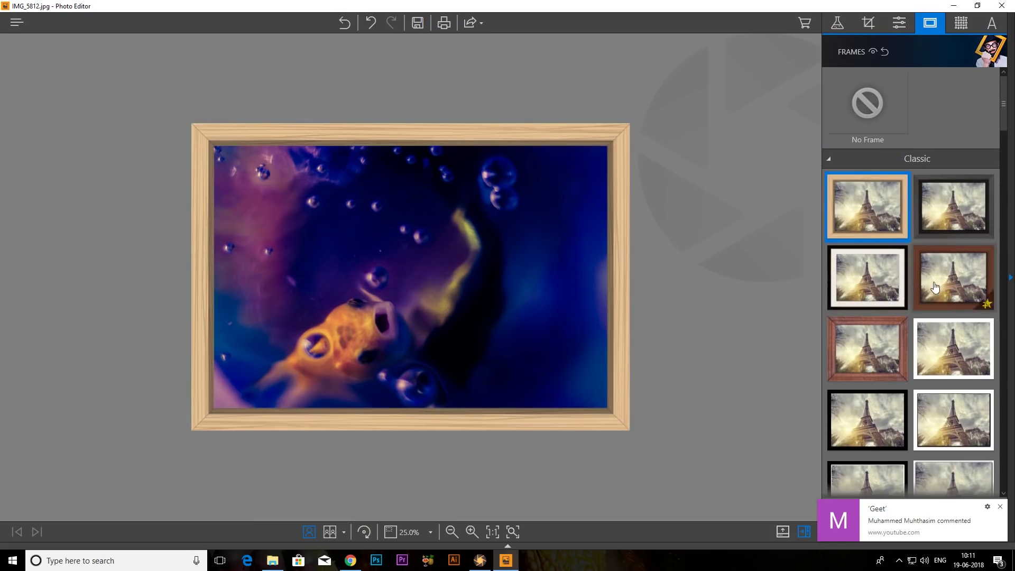
click(868, 347)
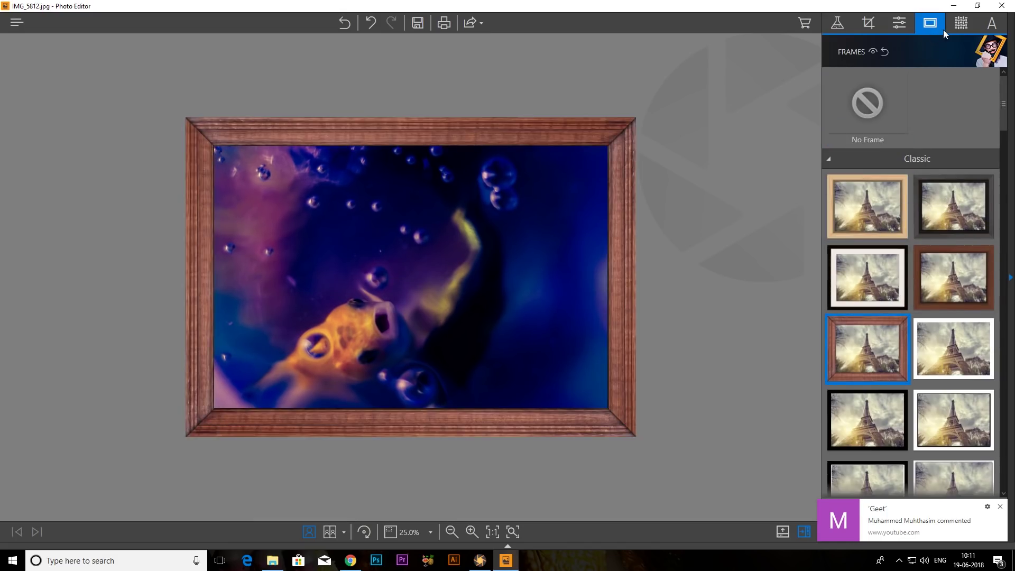
Step: Apply a red and pink Light Leak texture to the framed photo
click(961, 23)
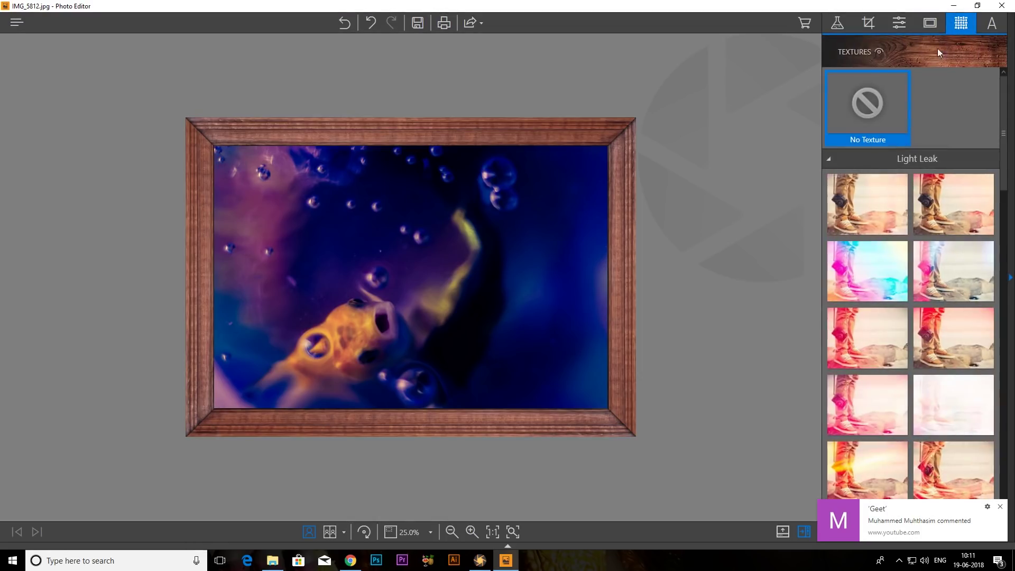
click(863, 221)
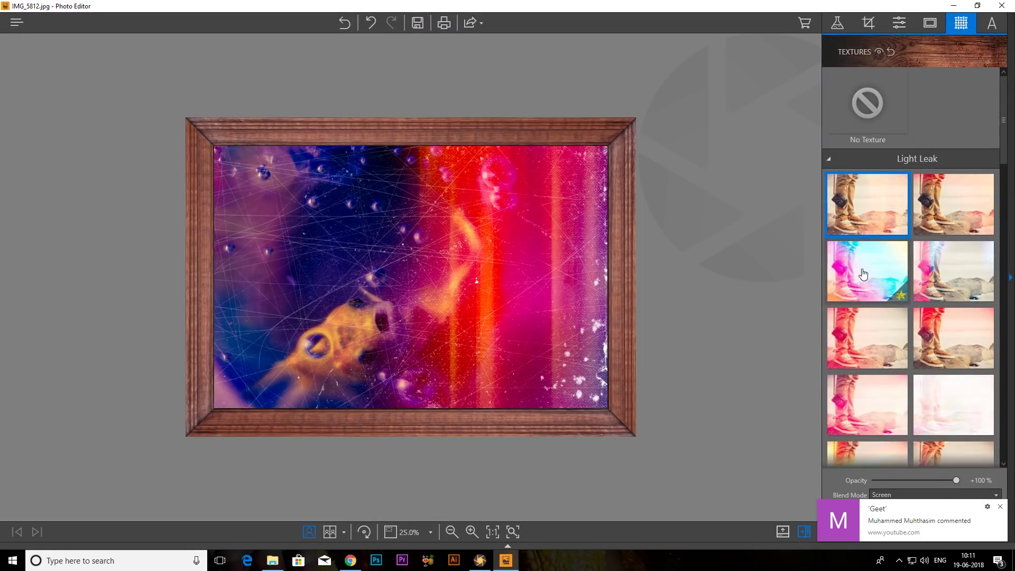
click(958, 327)
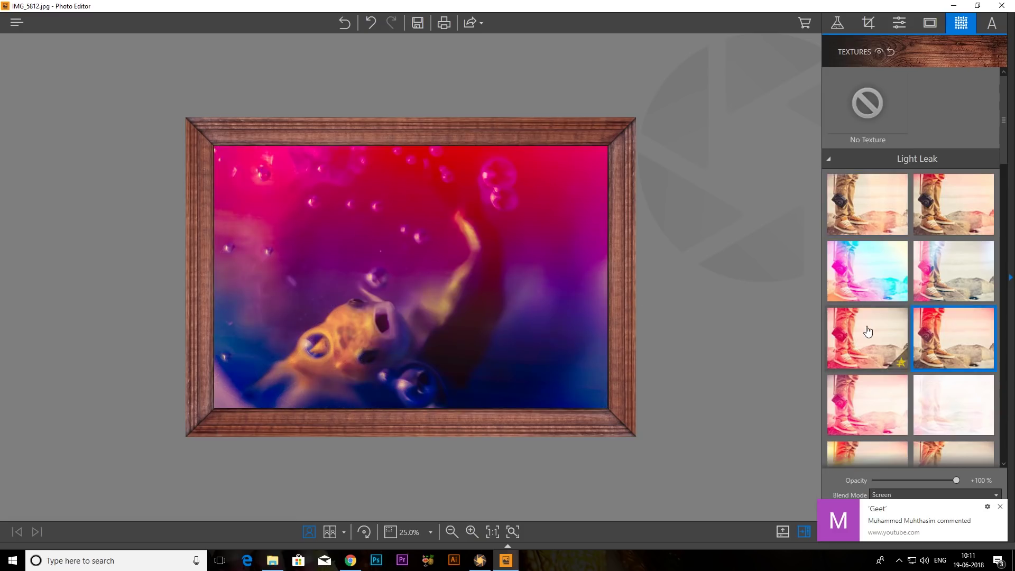
scroll(861, 354, down, 3)
scroll(862, 355, down, 1)
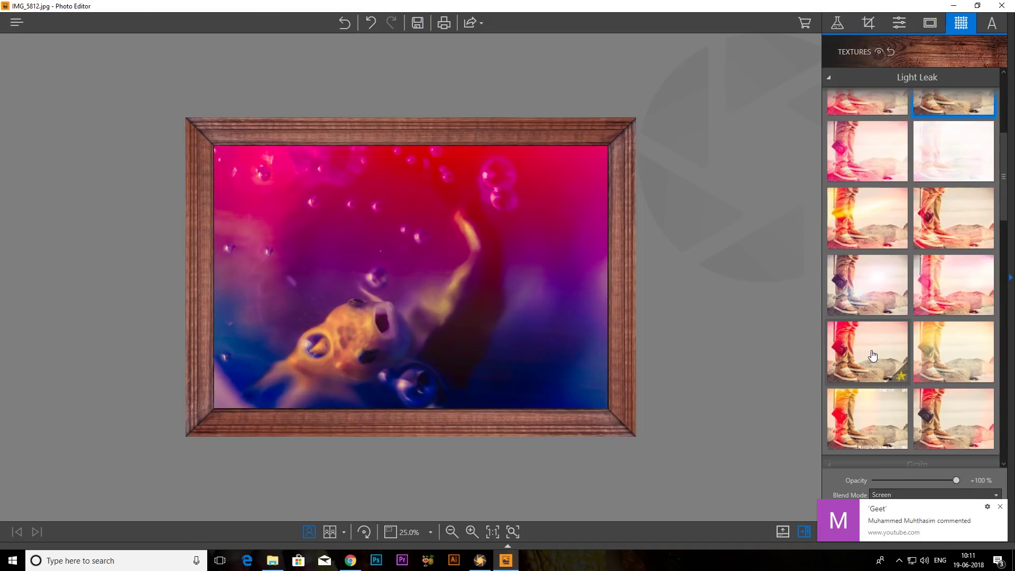
click(992, 24)
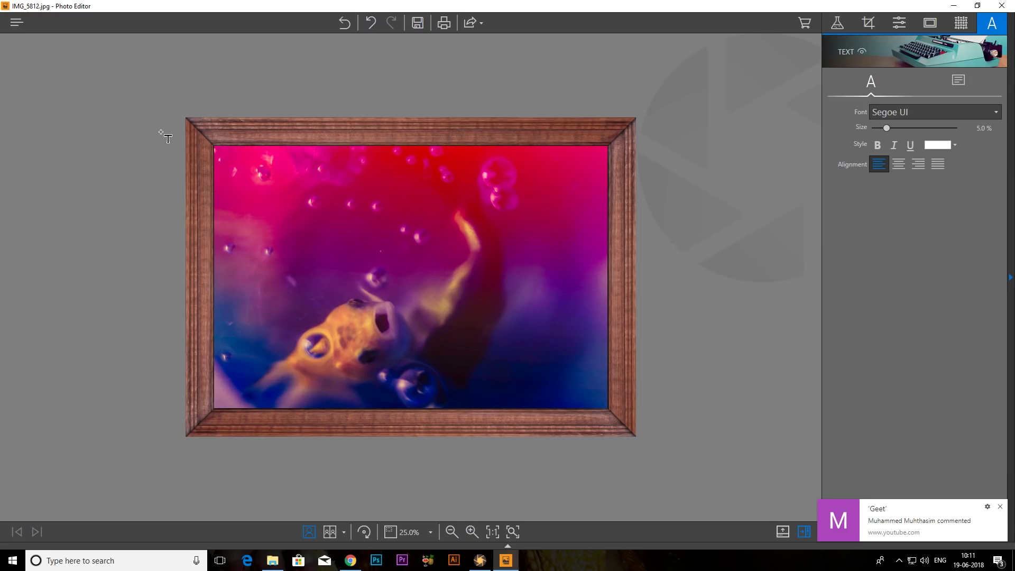
Step: Close the Photo Editor without saving the framed goldfish project
click(6, 6)
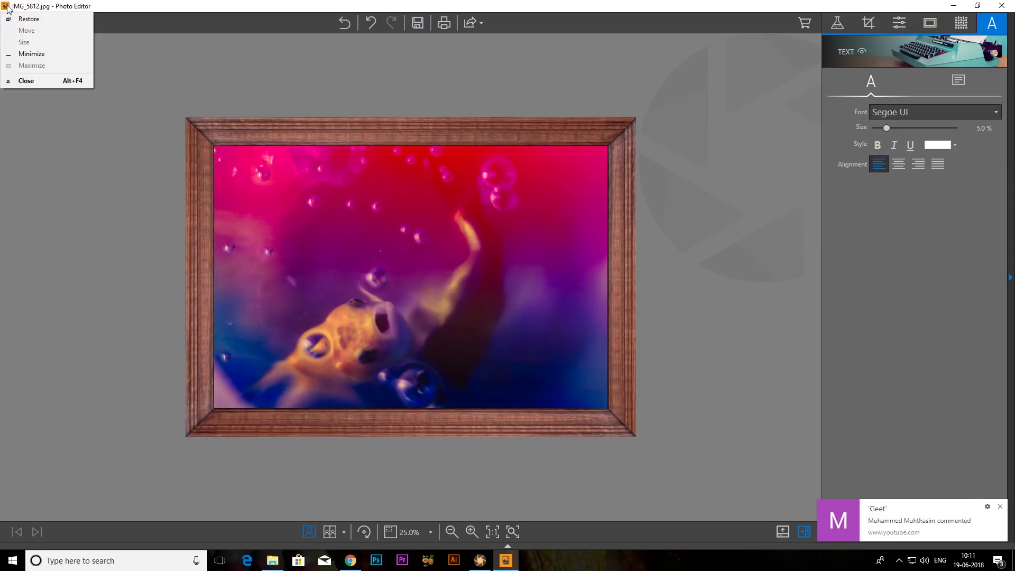
click(24, 81)
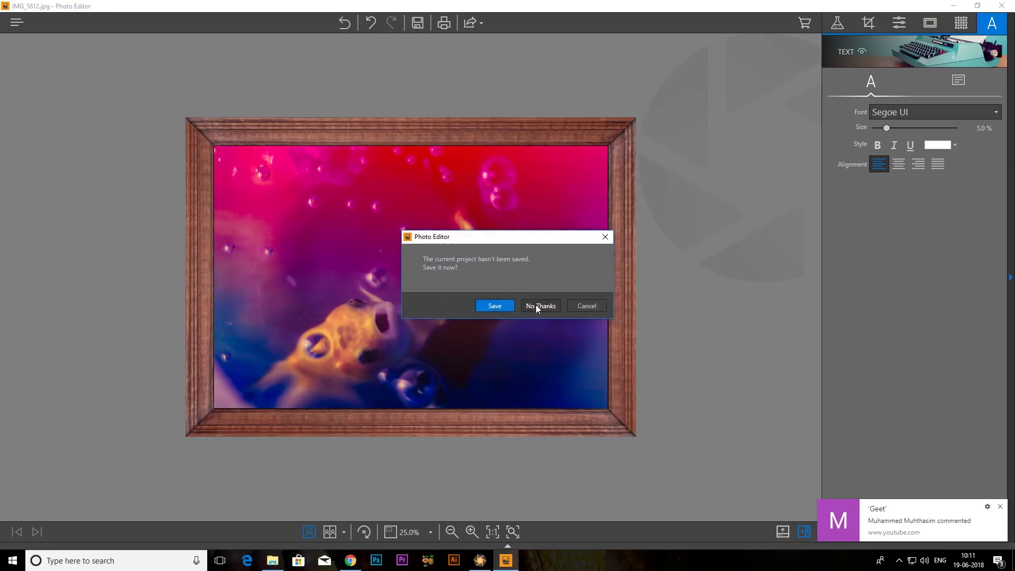
click(536, 306)
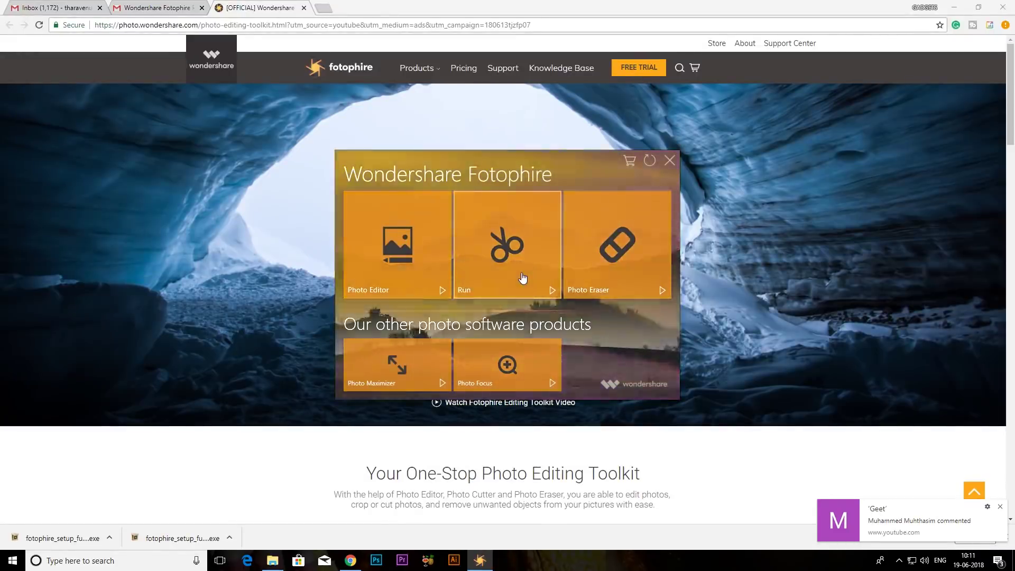
click(521, 273)
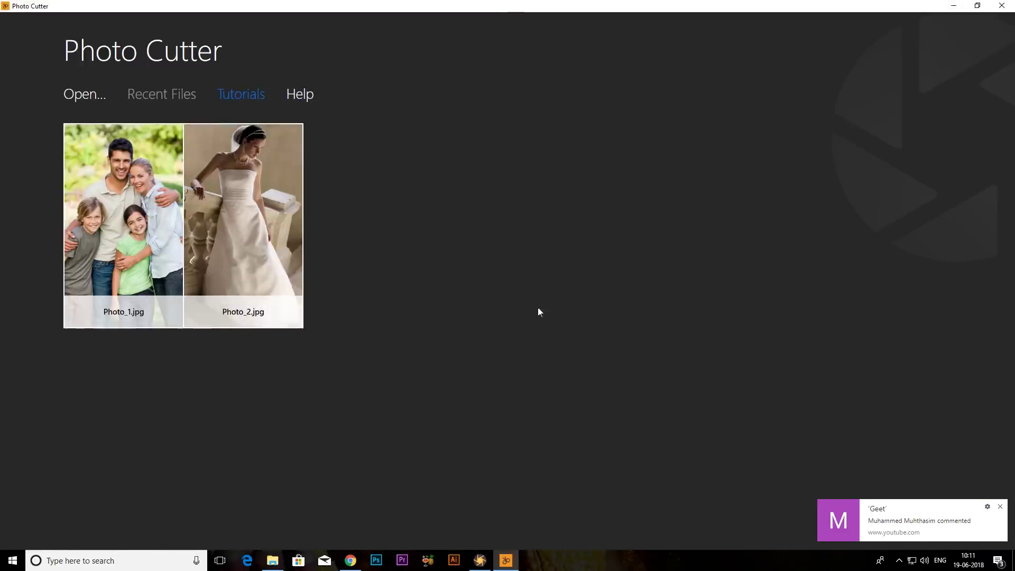
Step: Load IMG_6034.JPG from the COPYD folder into Photo Cutter and dismiss the notification
click(88, 100)
scroll(42, 190, down, 2)
click(58, 221)
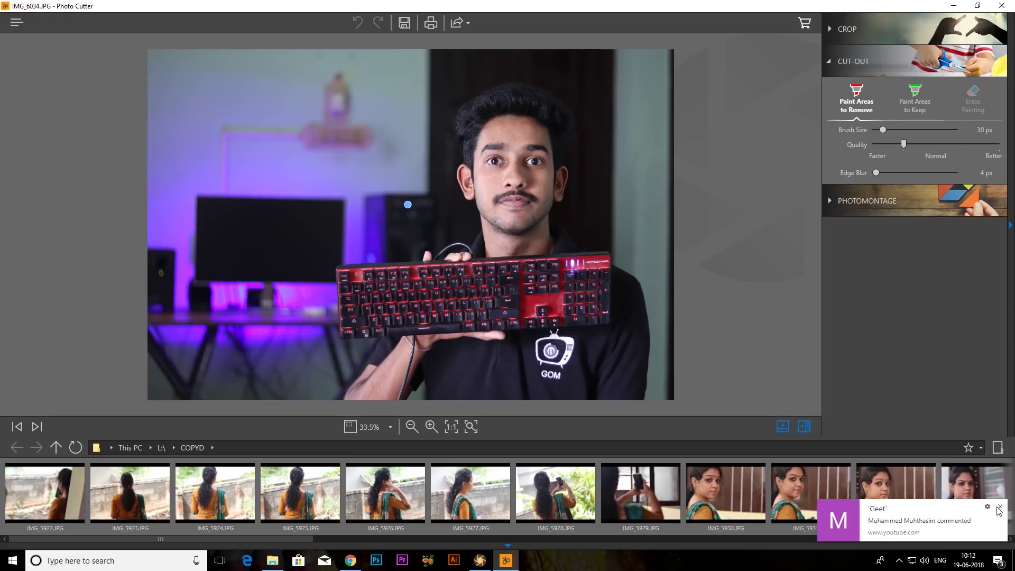
click(999, 508)
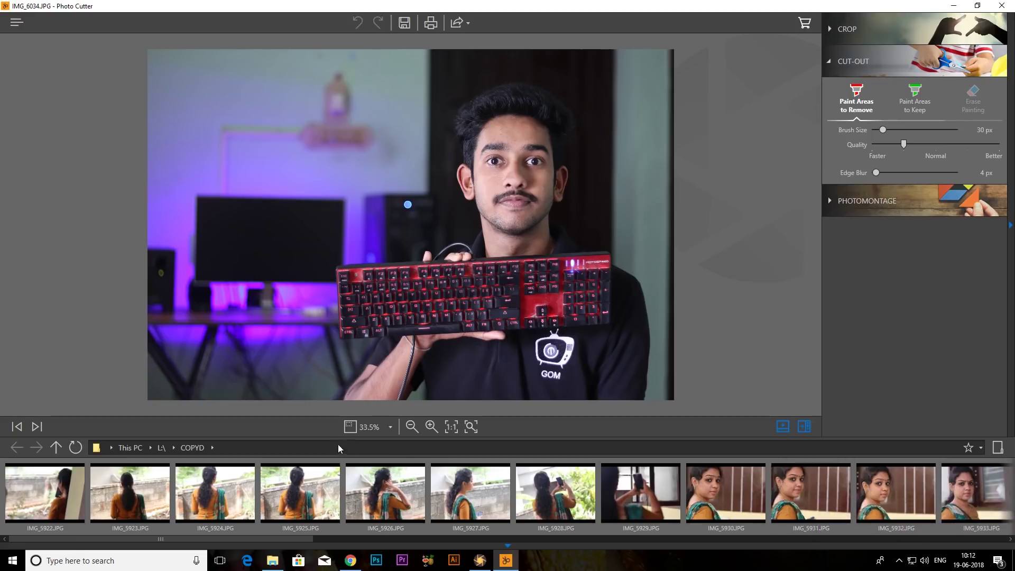
Step: Paint the man's chin and face as areas to remove and set Edge Blur to 25 px
click(512, 219)
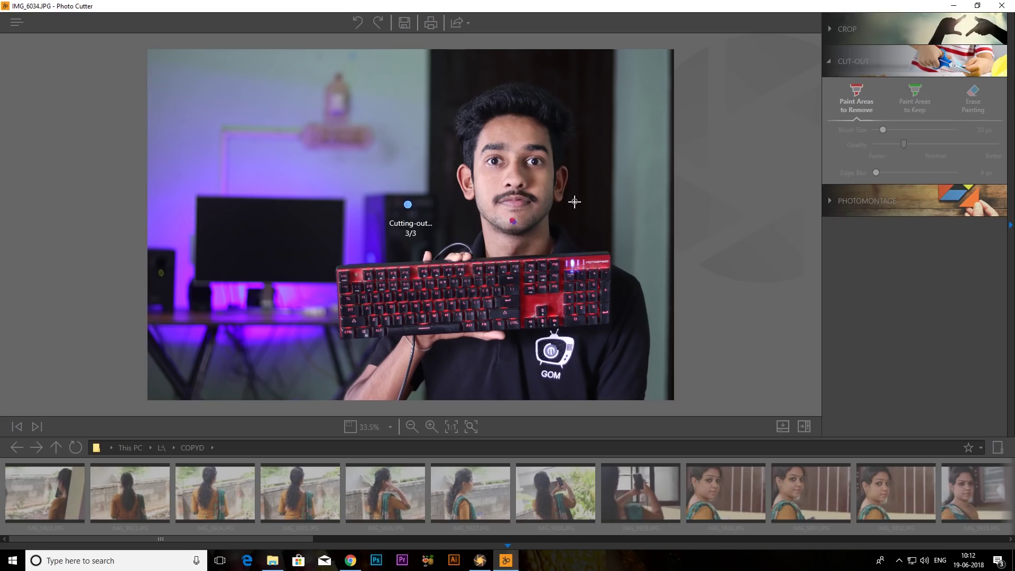
mouse_move(476, 194)
mouse_down()
mouse_move(550, 221)
mouse_move(545, 127)
mouse_move(471, 132)
mouse_move(488, 210)
mouse_up()
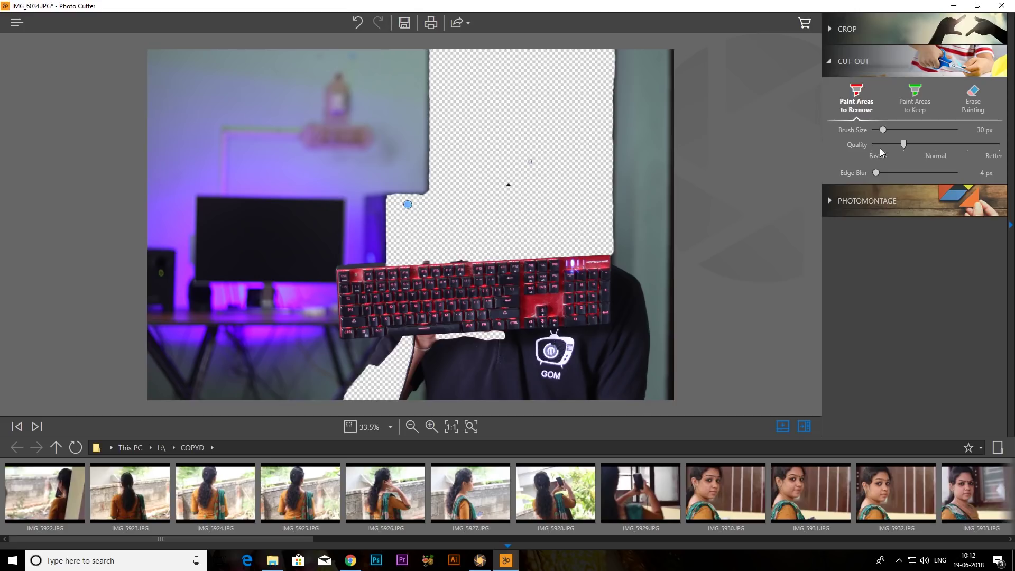
mouse_move(875, 174)
drag(890, 173, 893, 173)
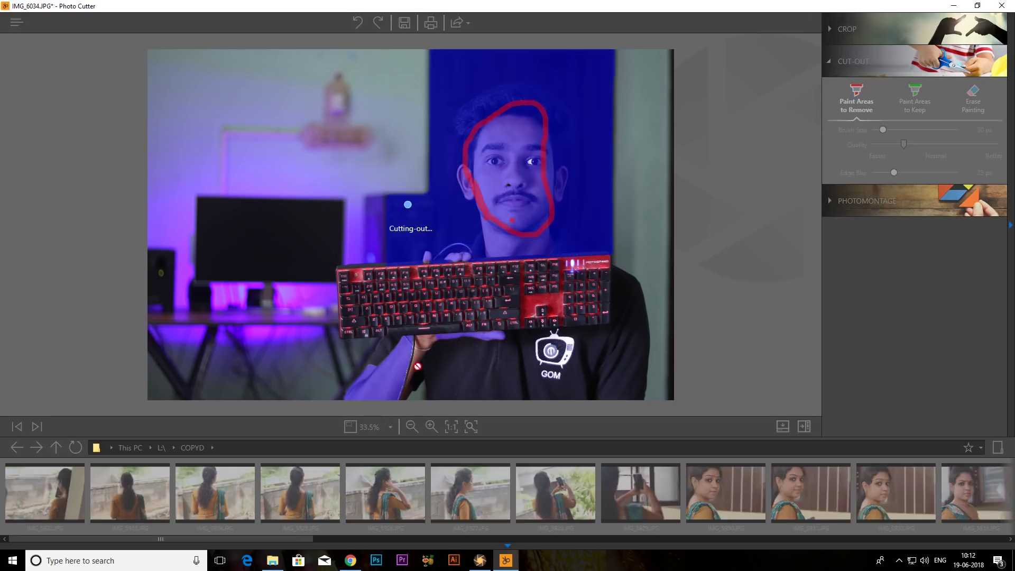
click(357, 24)
Step: Undo the cut-out, mark the keyboard for removal, then close Photo Cutter without saving
click(355, 29)
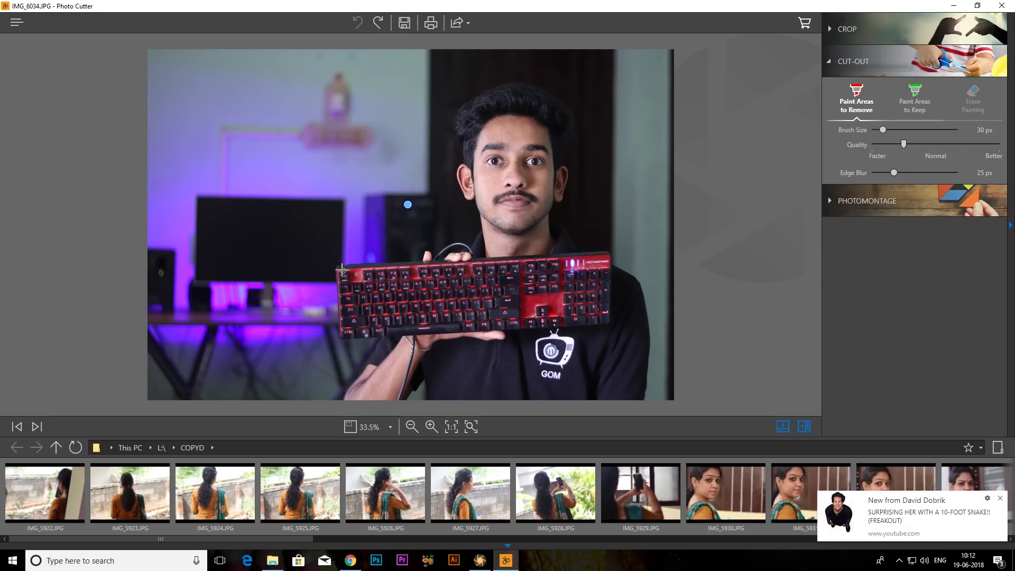
mouse_move(357, 344)
mouse_down()
mouse_move(567, 327)
mouse_move(602, 308)
mouse_move(614, 272)
mouse_move(542, 257)
mouse_move(338, 272)
mouse_up()
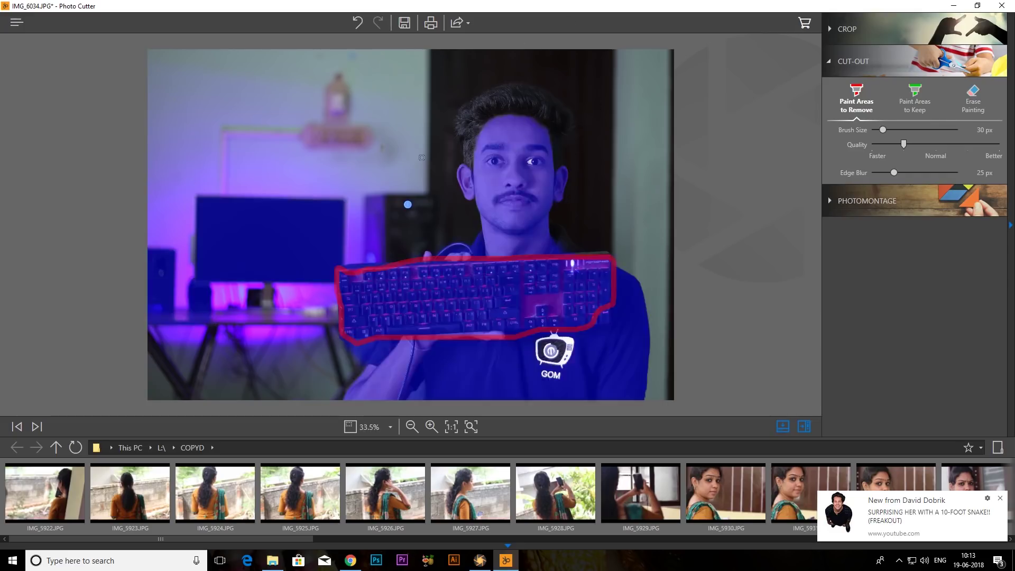
click(5, 7)
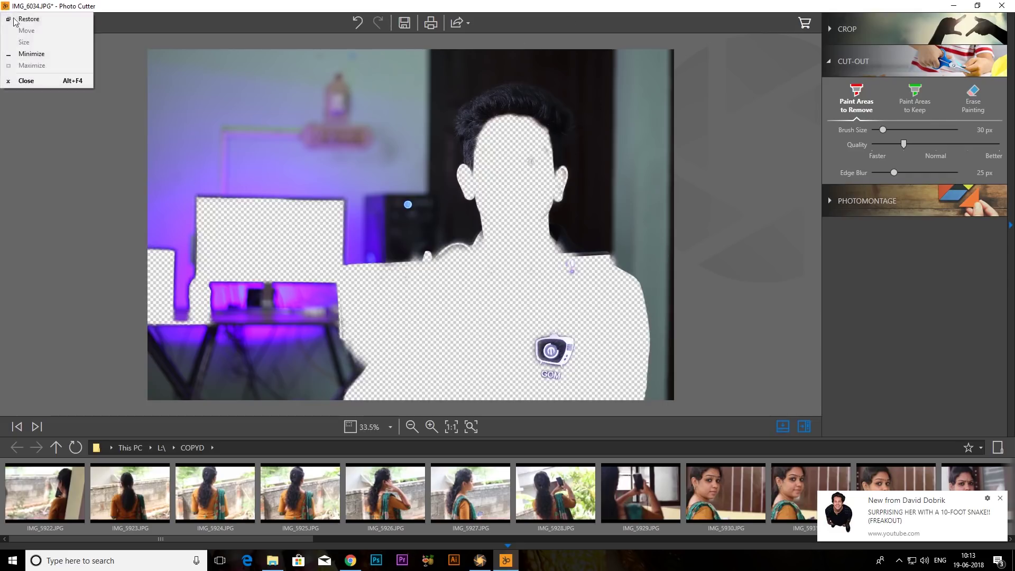
click(22, 81)
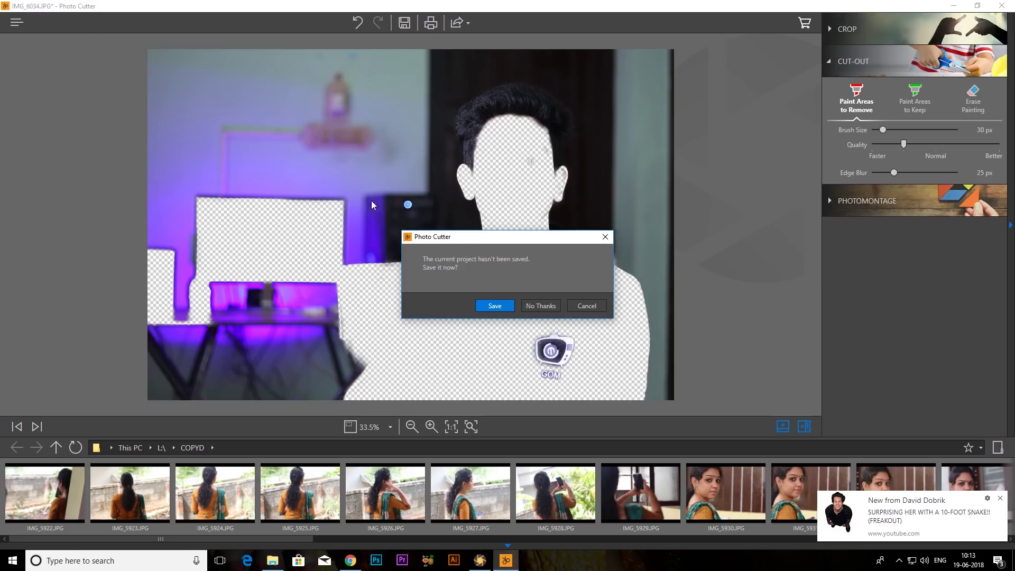
click(545, 305)
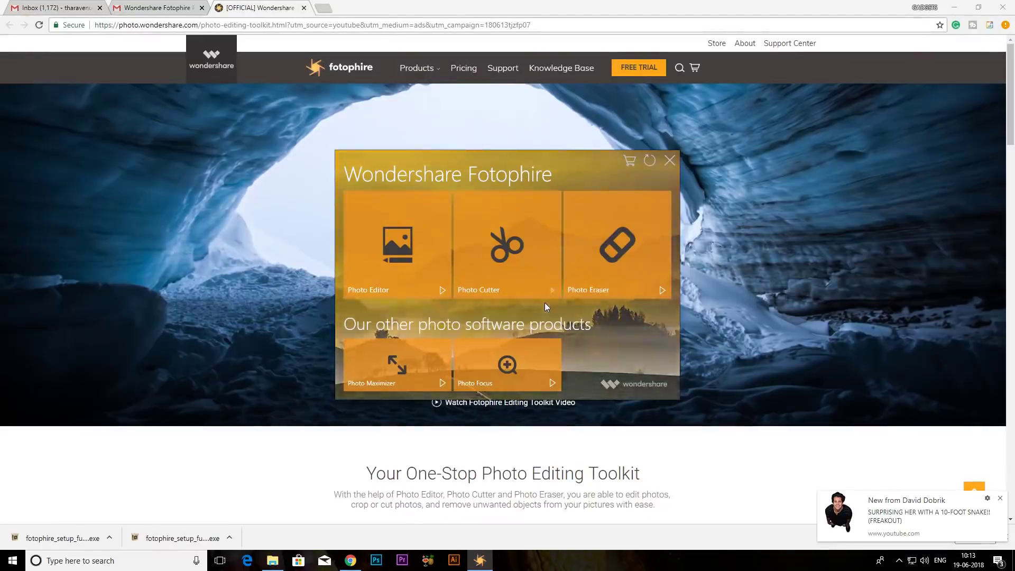
click(618, 263)
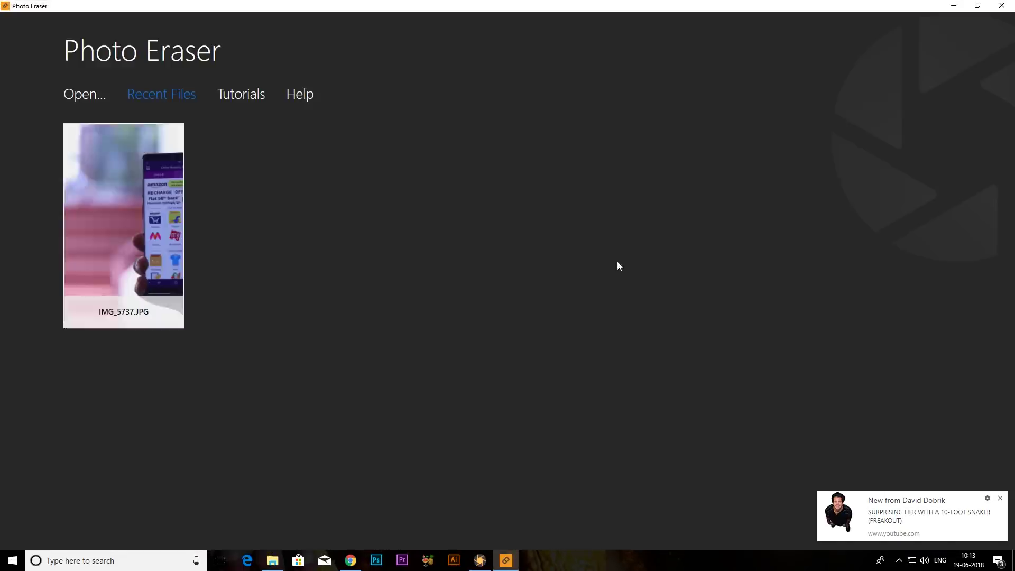
Step: Load the recent photo IMG_5737.JPG of a hand holding a phone into Photo Eraser
click(115, 189)
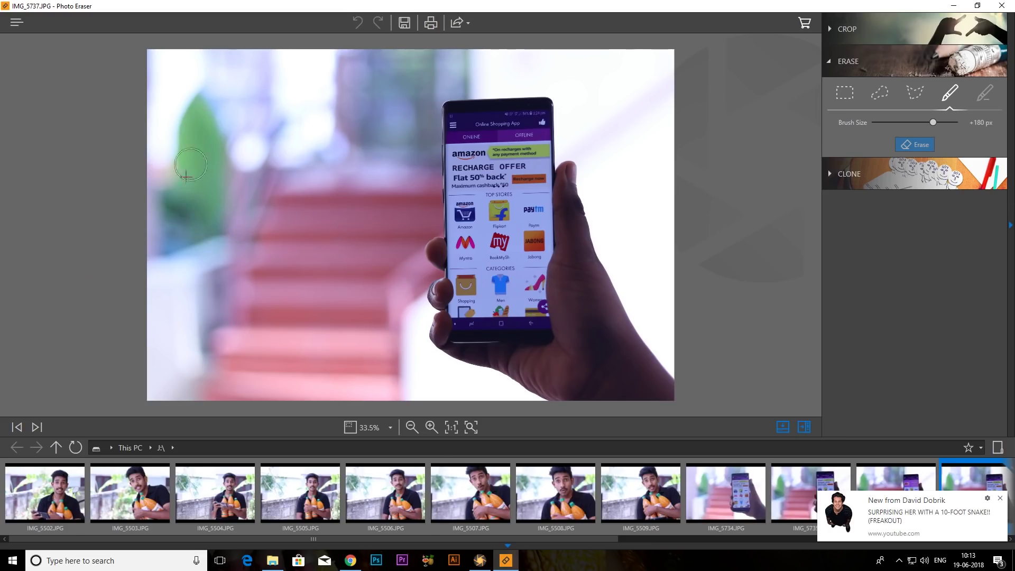
Step: Brush an erase mask over the green plant on the left and erase it
click(198, 118)
click(190, 136)
click(198, 104)
click(206, 136)
mouse_move(206, 133)
mouse_down()
mouse_move(197, 175)
mouse_move(190, 156)
mouse_move(188, 189)
mouse_move(173, 201)
mouse_move(189, 169)
mouse_move(212, 157)
mouse_move(180, 167)
mouse_move(214, 146)
mouse_move(205, 213)
mouse_move(195, 211)
mouse_move(221, 197)
mouse_move(225, 173)
mouse_move(211, 204)
mouse_up()
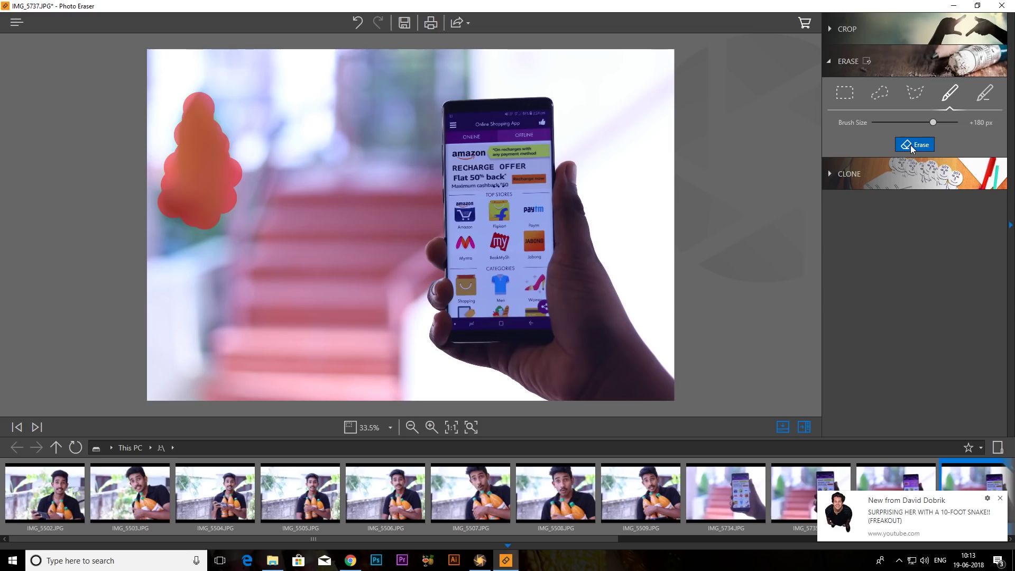
click(911, 145)
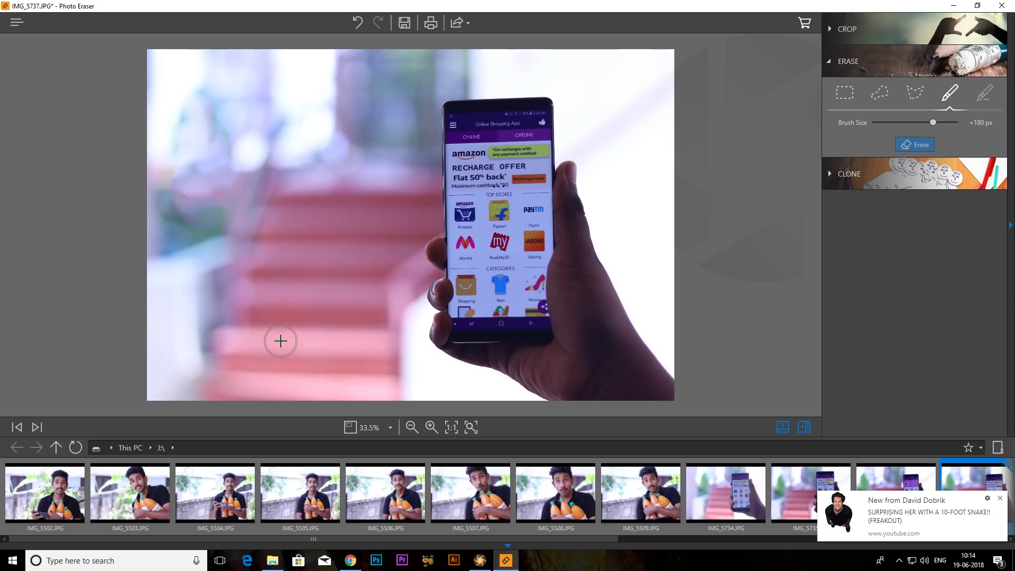
click(6, 8)
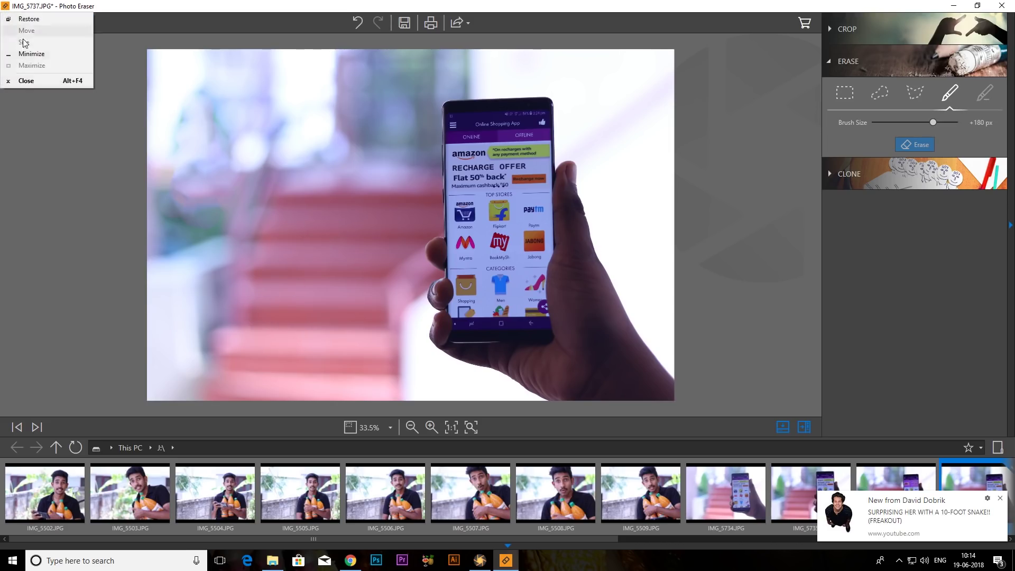